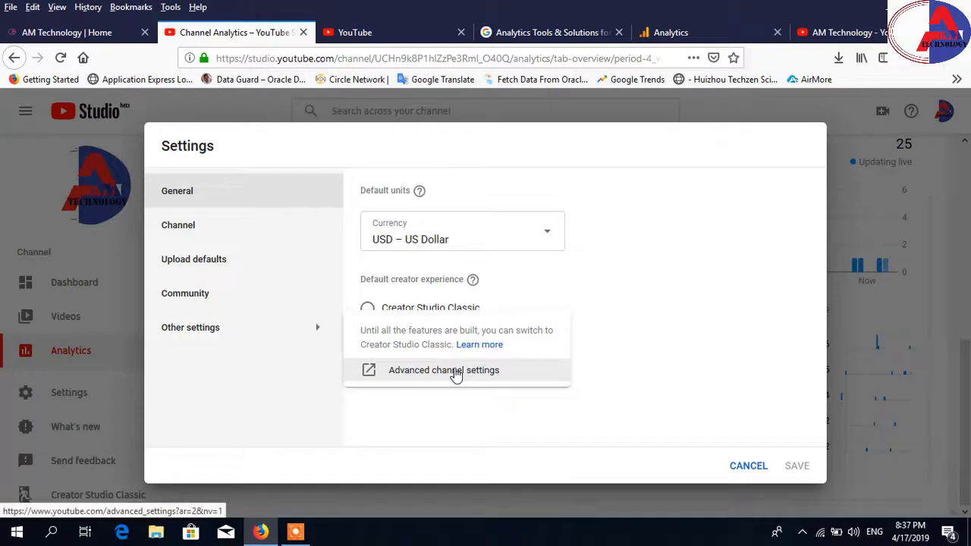
Open the advanced channel settings and locate the Google Analytics property tracking ID field
left_click(455, 372)
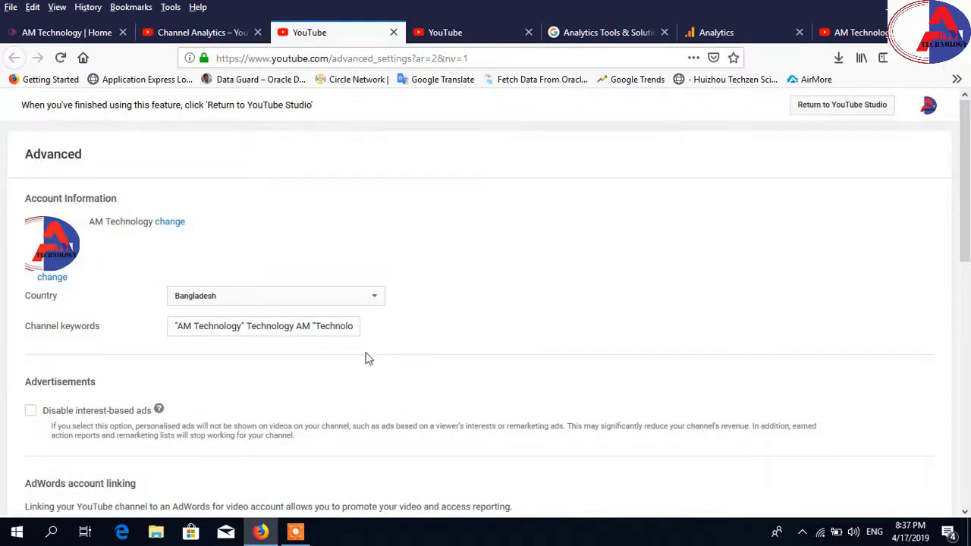
scroll(359, 368, "down", 6)
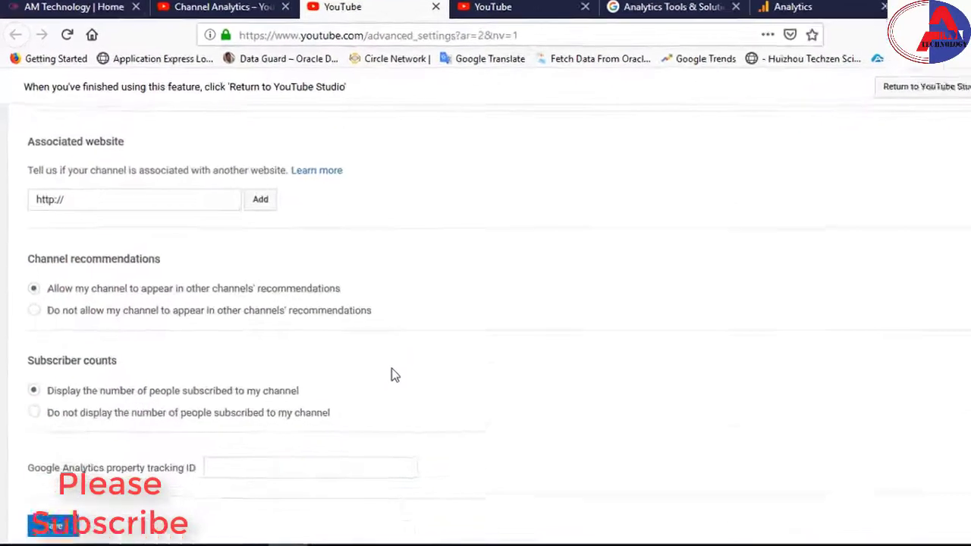
scroll(391, 374, "down", 4)
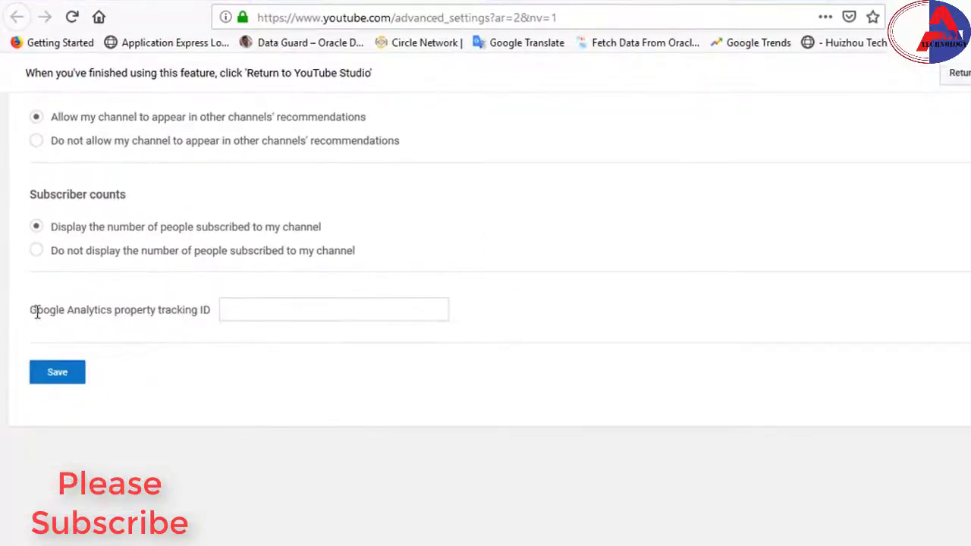
left_click(36, 313)
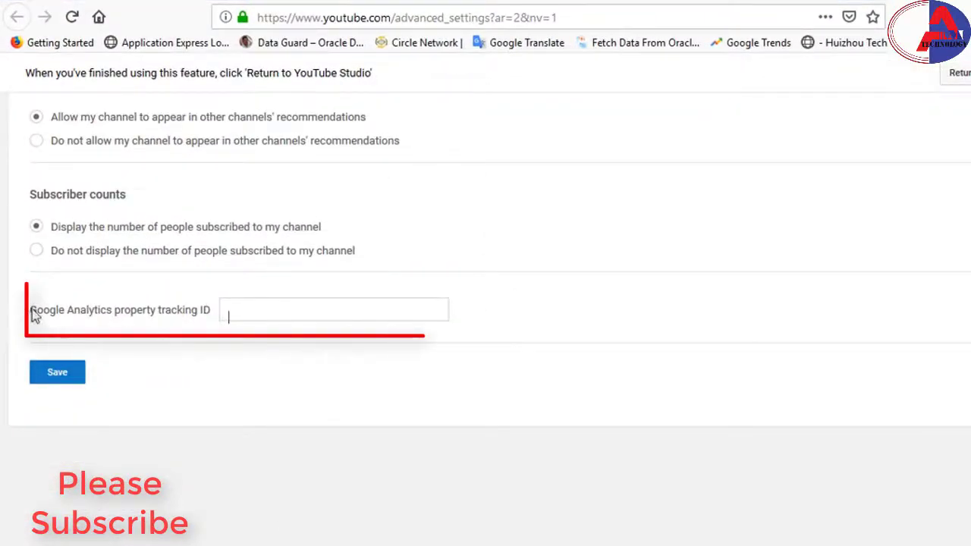
left_click_drag(210, 311, 138, 311)
left_click(190, 312)
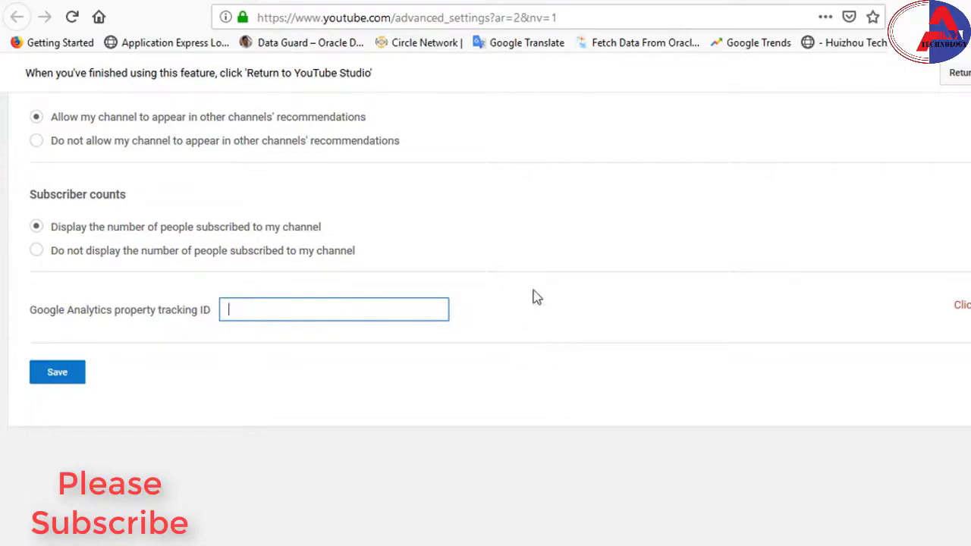
Go to the Google Analytics site at google.com/analytics, declining to make it the new home page
left_click(704, 0)
left_click(559, 17)
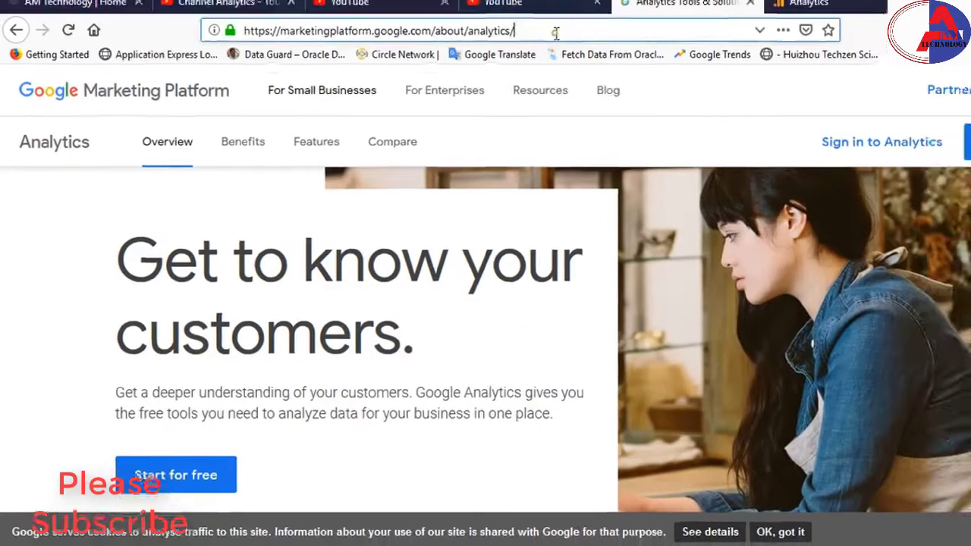
left_click_drag(559, 18, 99, 22)
left_click_drag(83, 57, 83, 57)
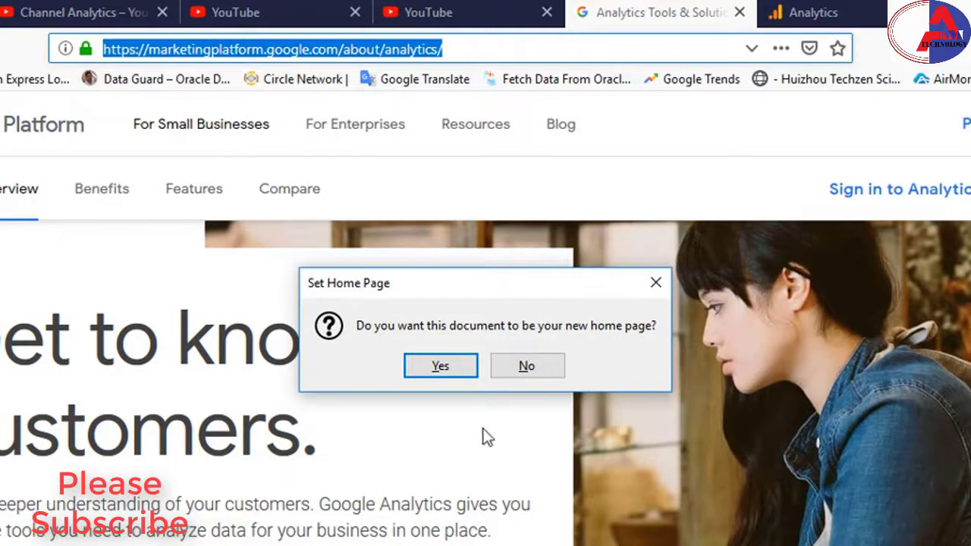
left_click(526, 364)
key("Delete")
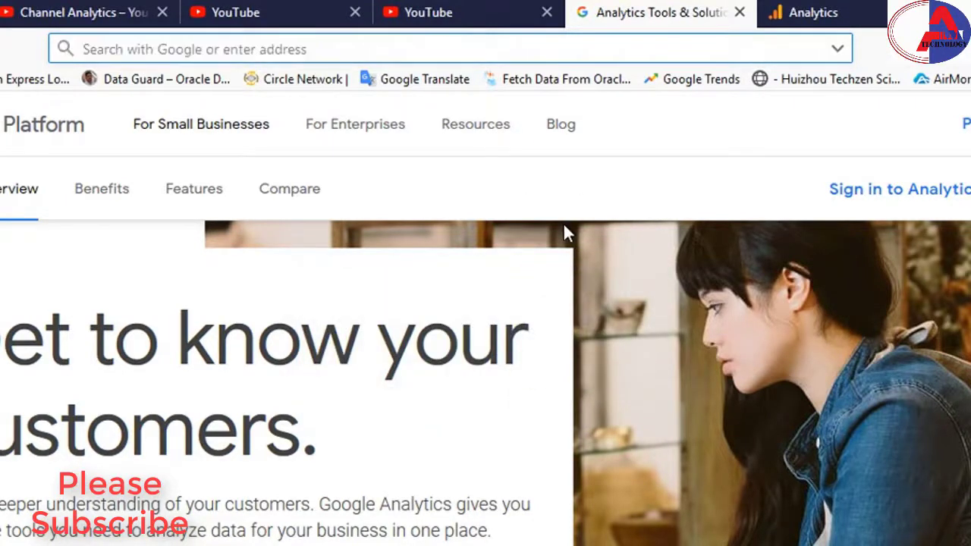
type("google.com/")
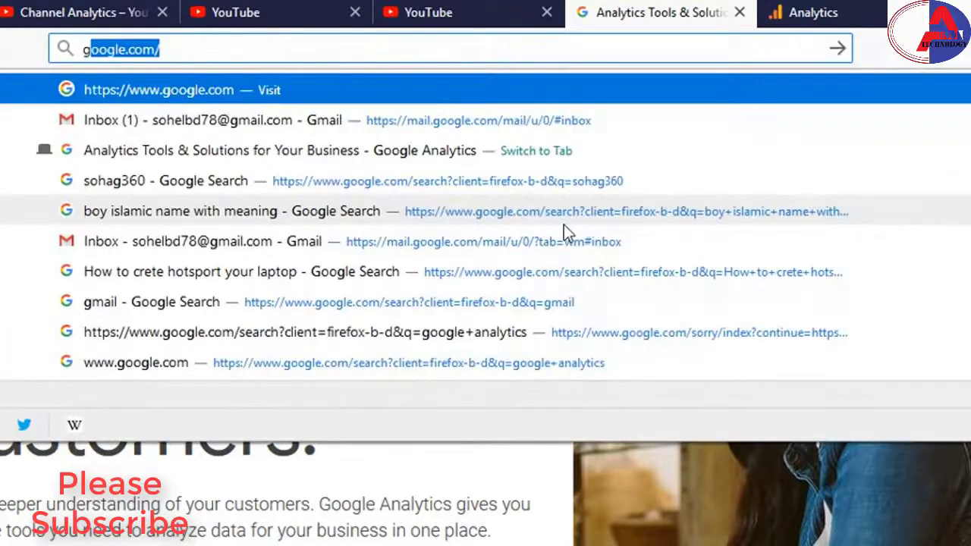
key("Right")
type("a")
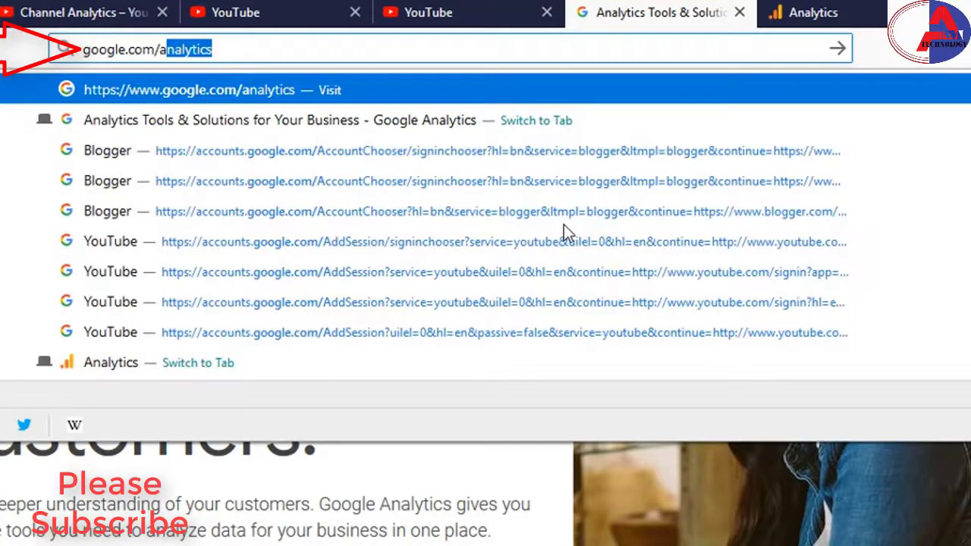
key("Return")
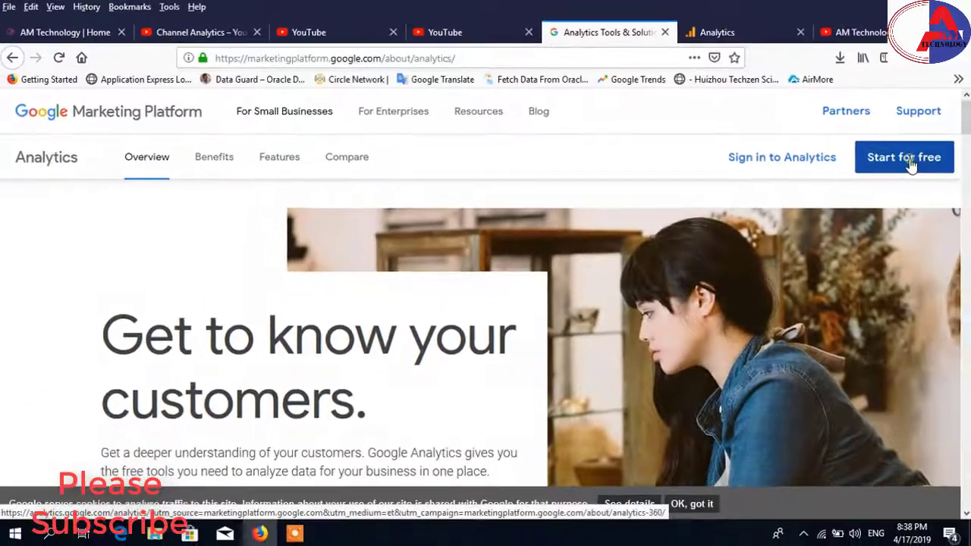
Start Google Analytics for free, close the duplicate Analytics page, and begin signing up for a new account
left_click(906, 163)
left_click(789, 35)
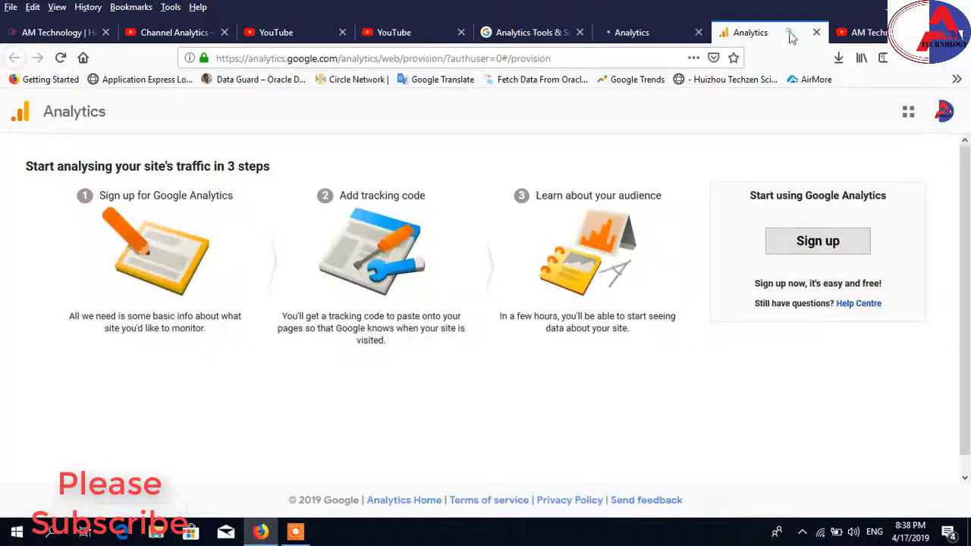
left_click(816, 36)
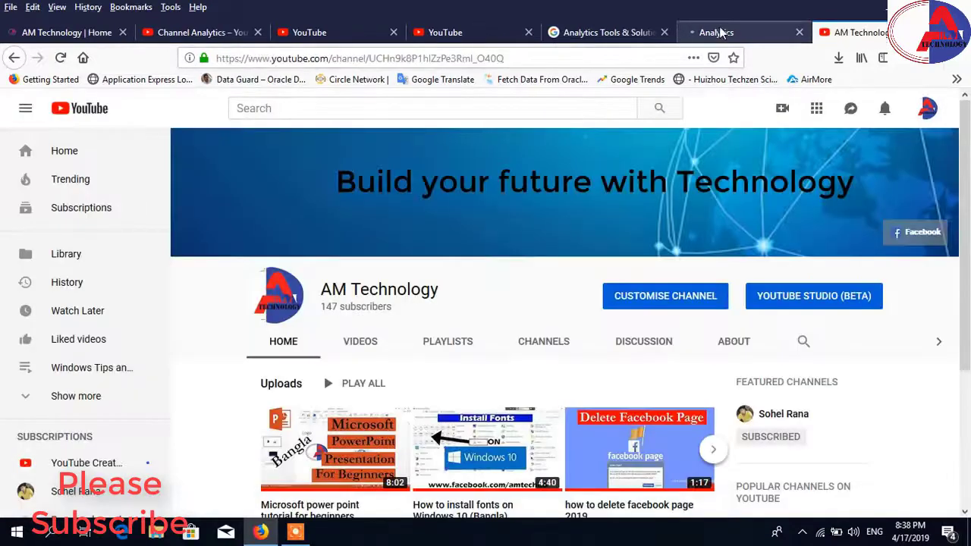
left_click(728, 33)
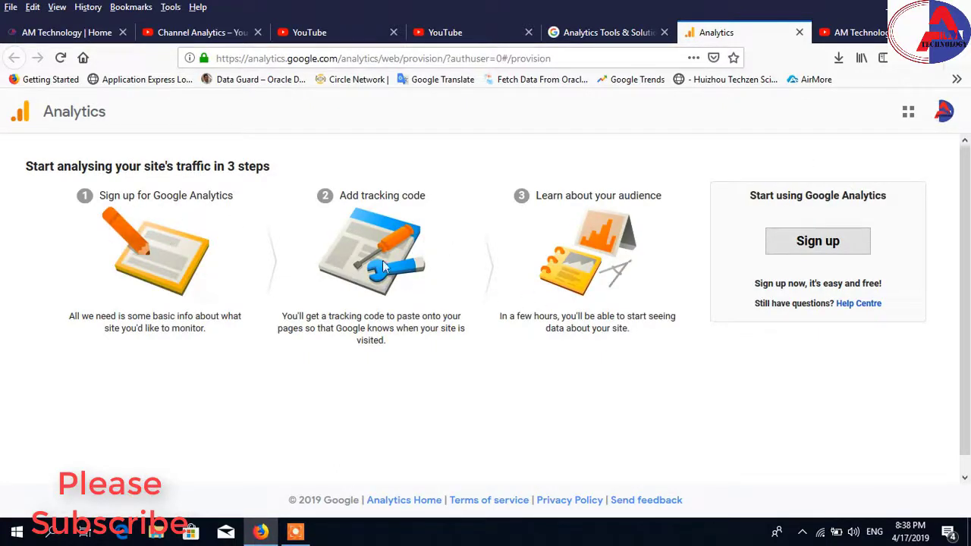
left_click(831, 246)
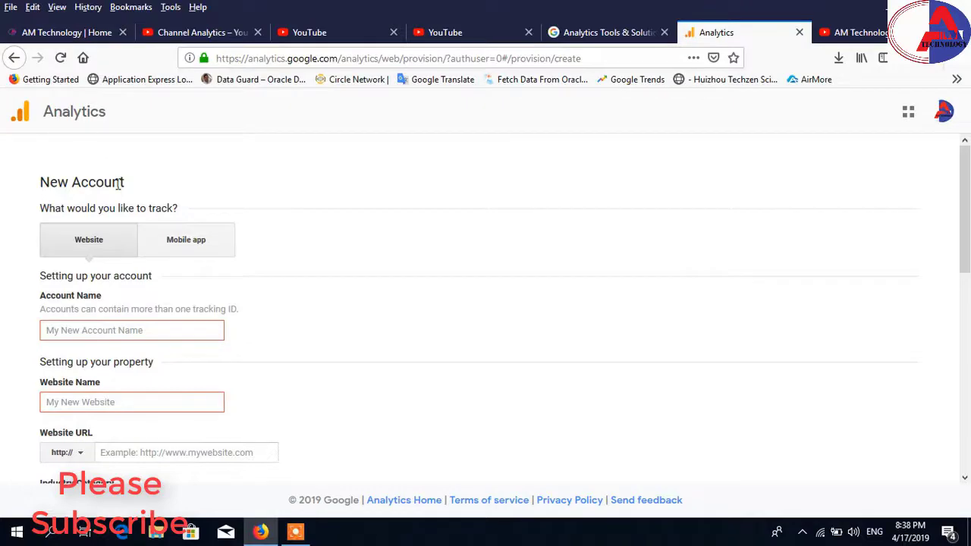
Enter "Youtube Channel" as both the account name and the website name for the new Analytics account
left_click(102, 323)
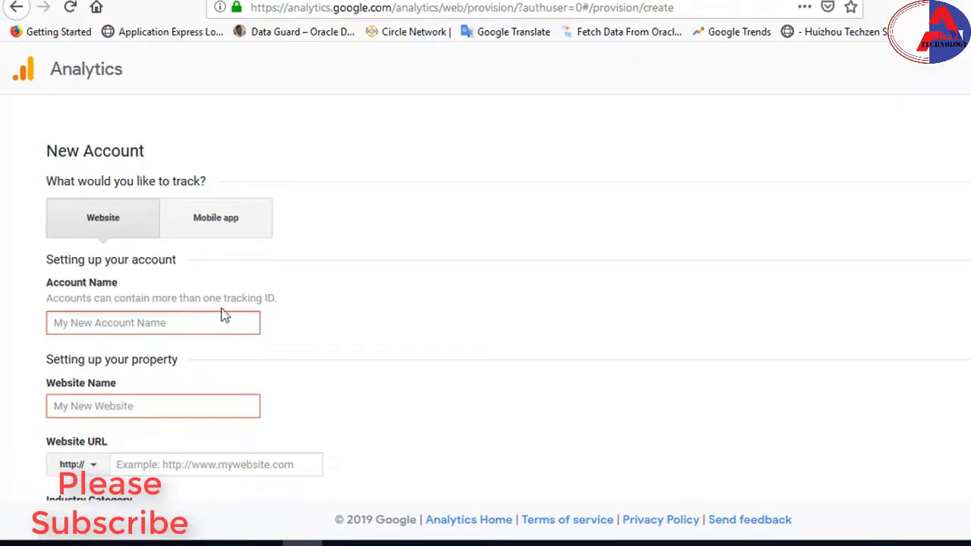
scroll(156, 317, "down", 2)
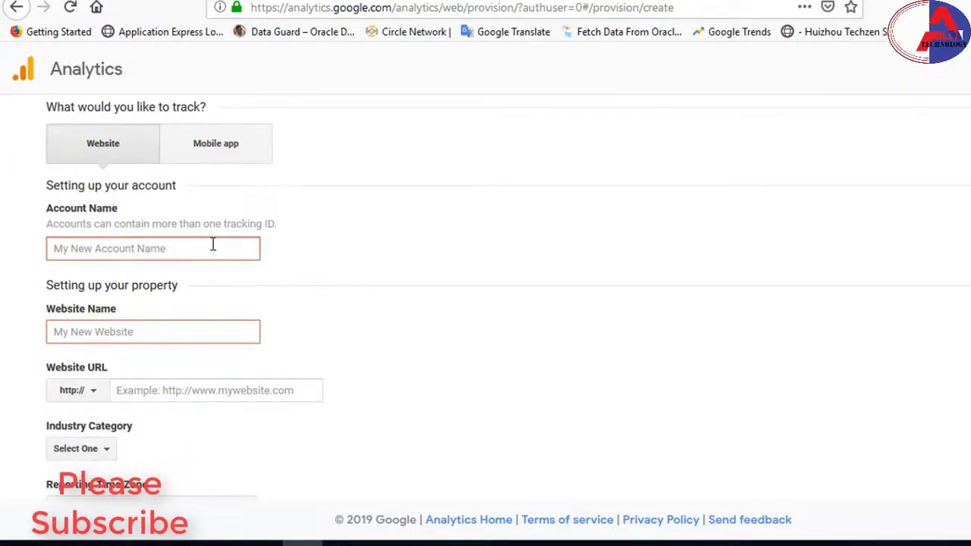
type("YOu")
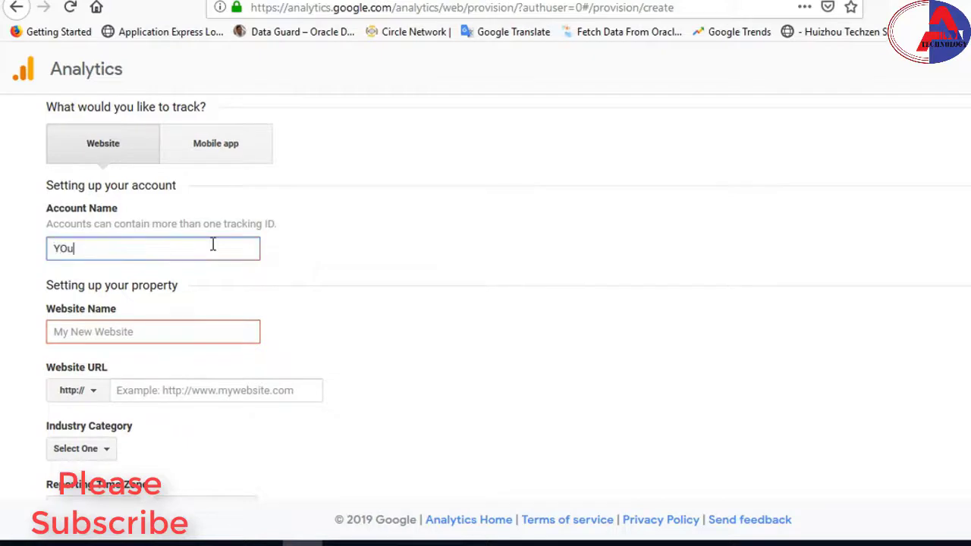
key("BackSpace")
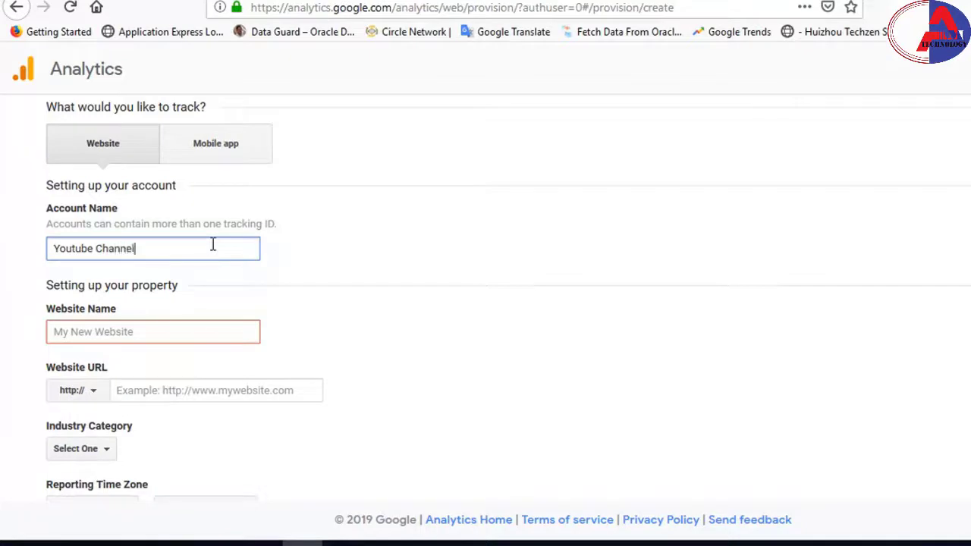
left_click(105, 331)
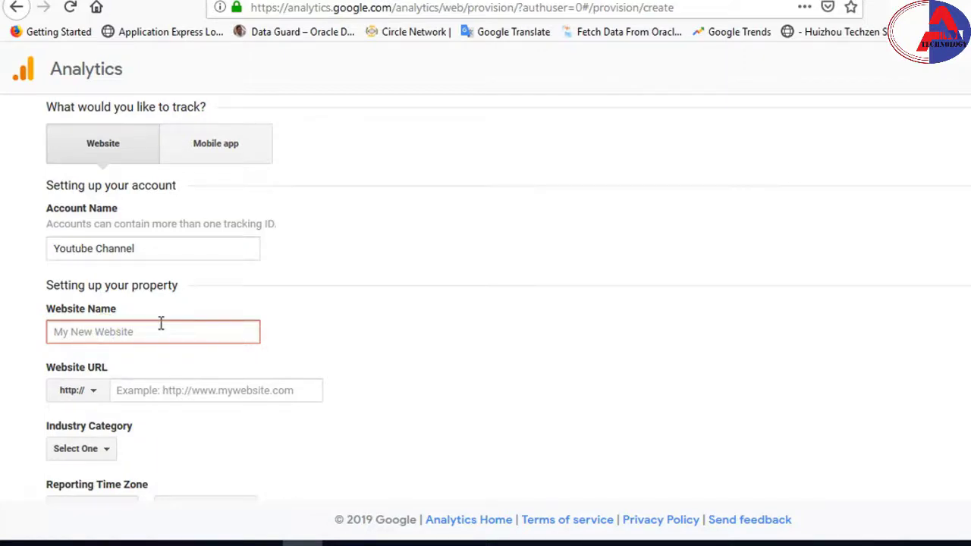
type("Youtube Channel")
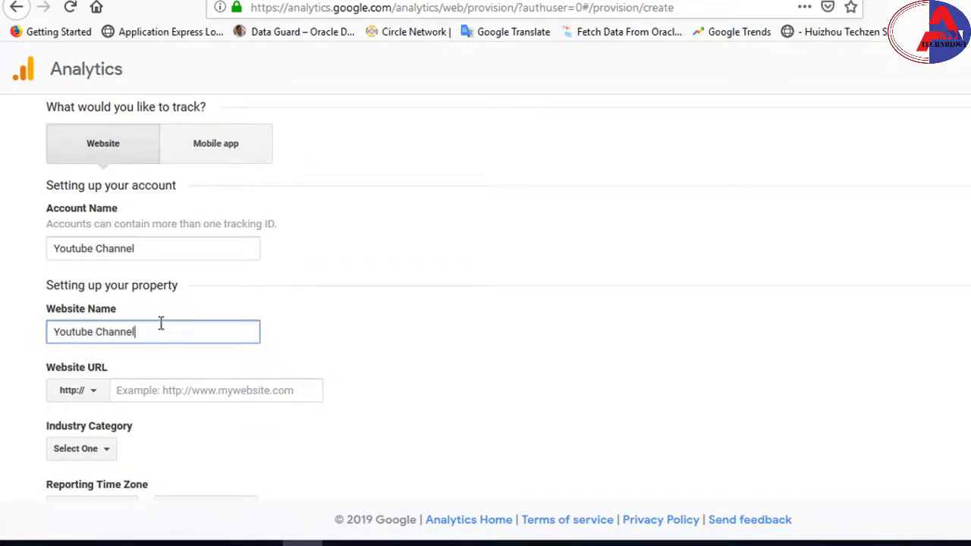
Copy the AM Technology YouTube channel's address and paste it as the website URL in the Analytics form
left_click(254, 383)
scroll(445, 334, "down", 3)
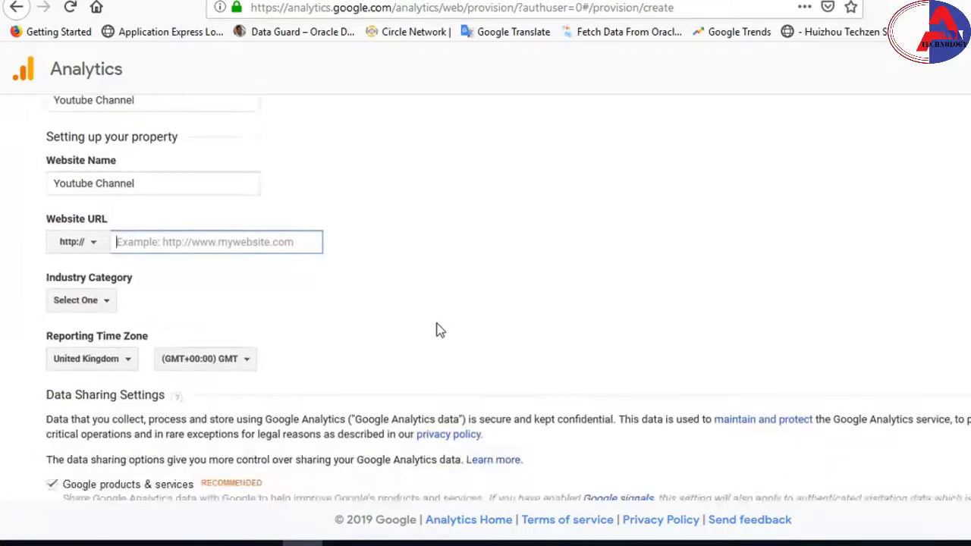
left_click(546, 0)
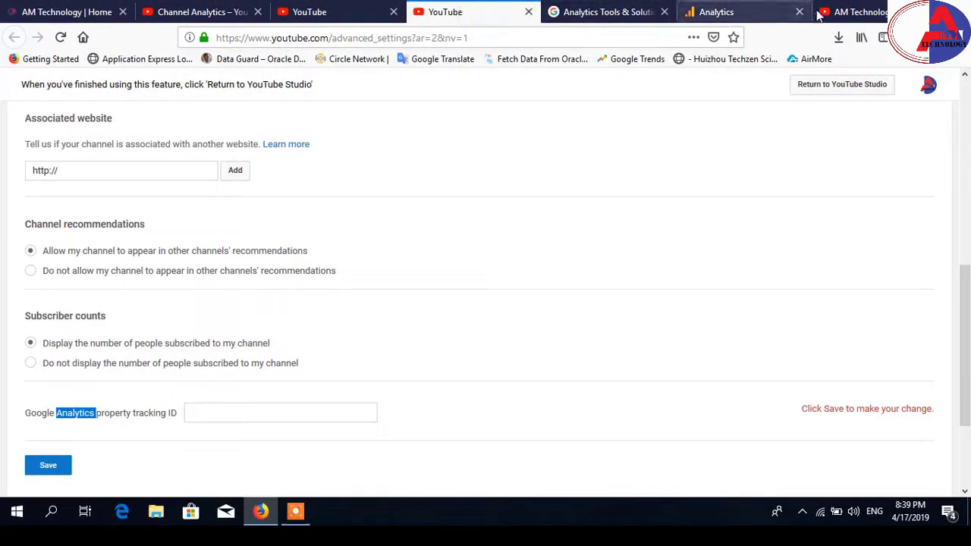
left_click(867, 14)
left_click(519, 37)
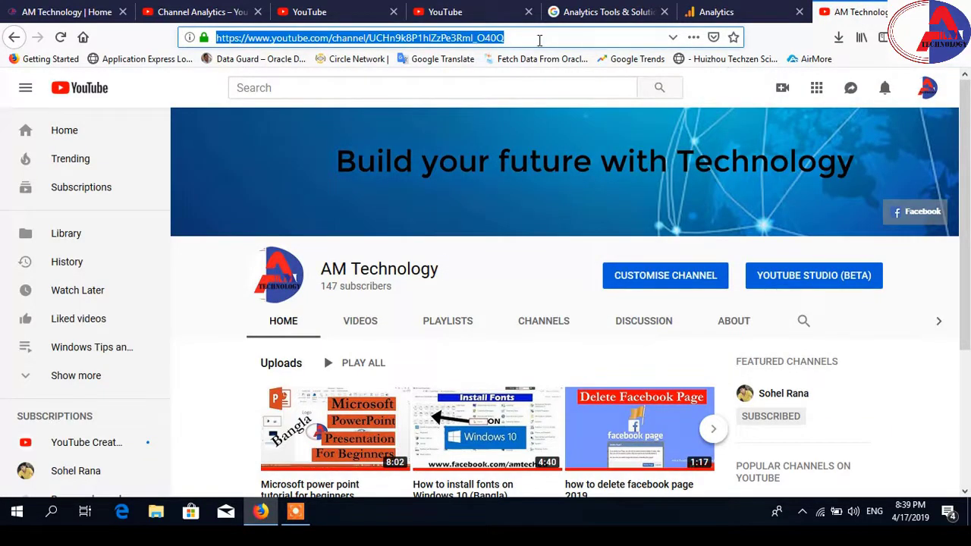
left_click(716, 13)
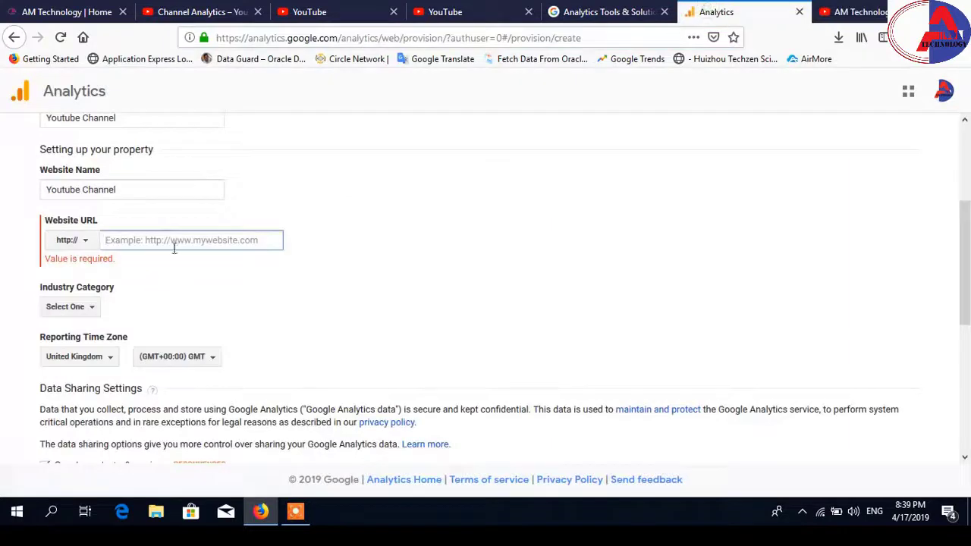
type("https://www.youtube.com/channel/UCHn9k8P1hlZzPe3Rml_O40Q")
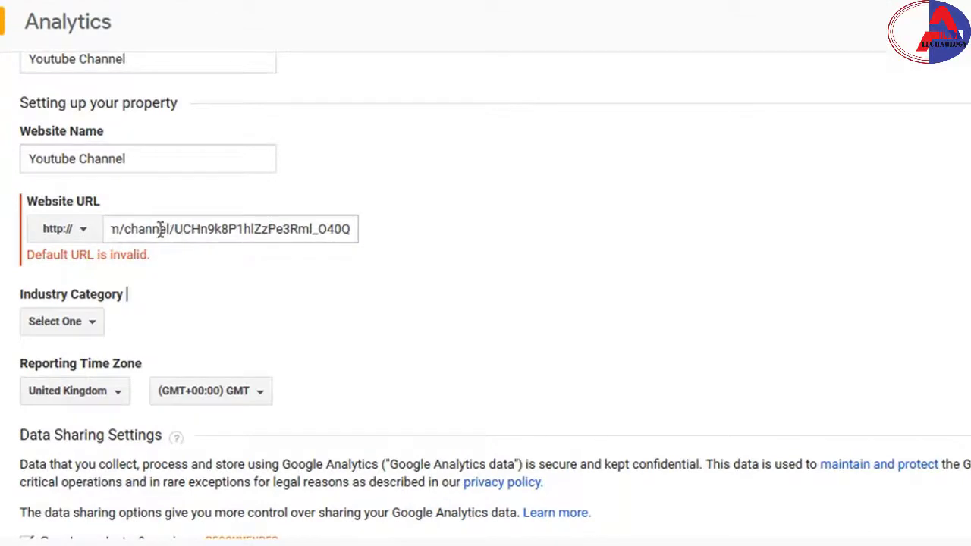
triple_click(206, 219)
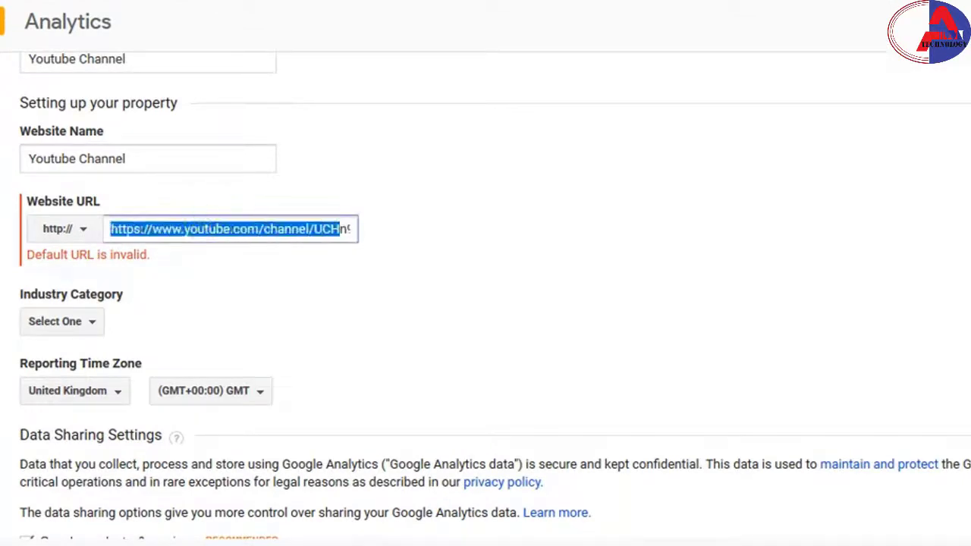
left_click(216, 220)
left_click(177, 286)
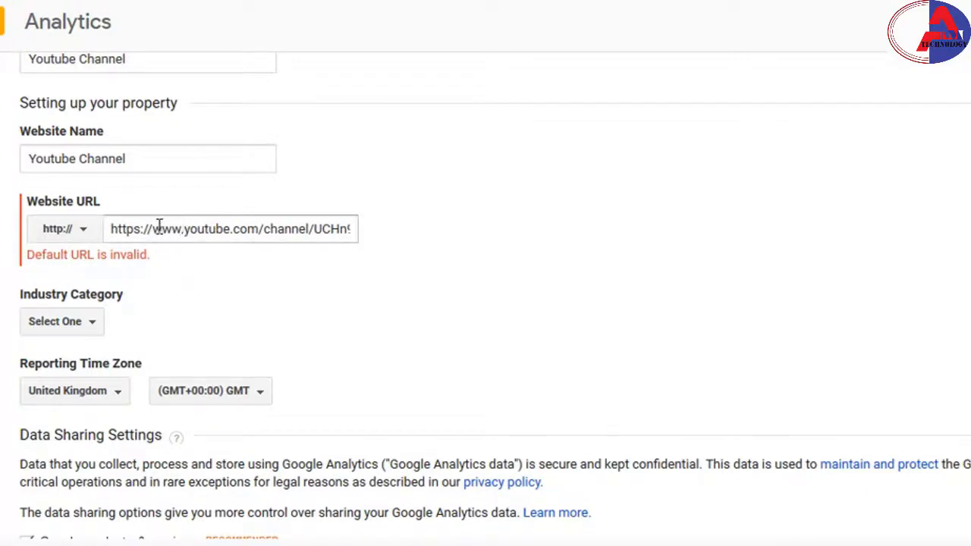
left_click_drag(154, 226, 12, 230)
key("BackSpace")
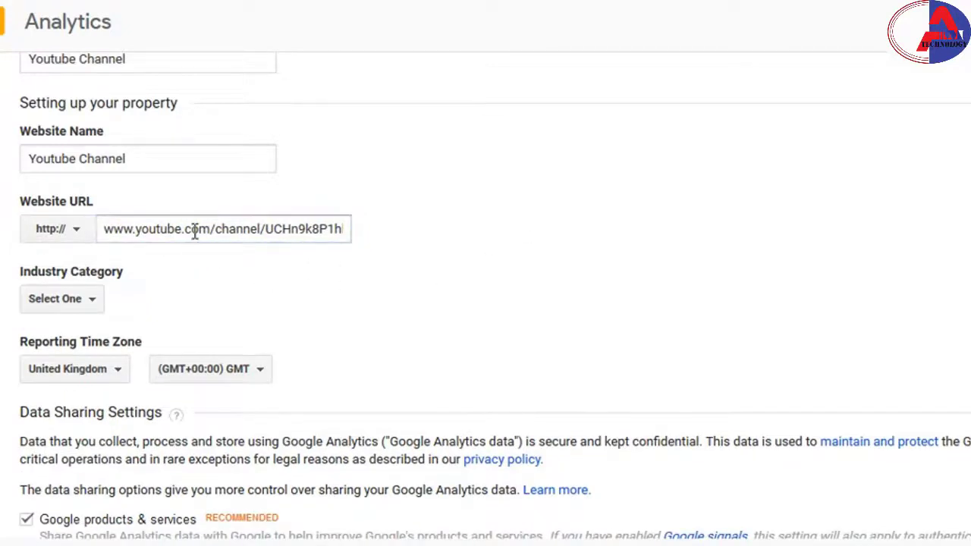
left_click_drag(130, 228, 678, 214)
left_click(559, 275)
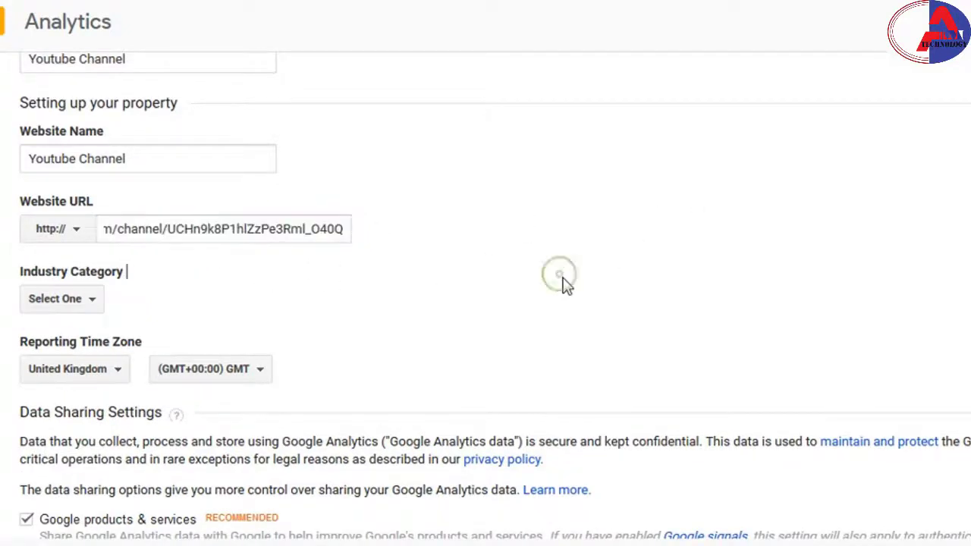
Set the property's industry category to Computers and Electronics
scroll(486, 297, "down", 1)
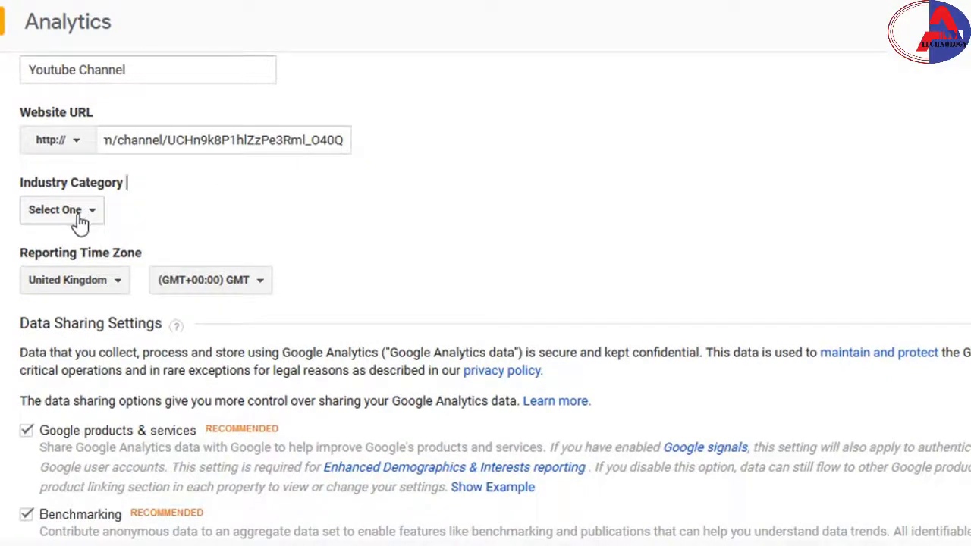
left_click(80, 223)
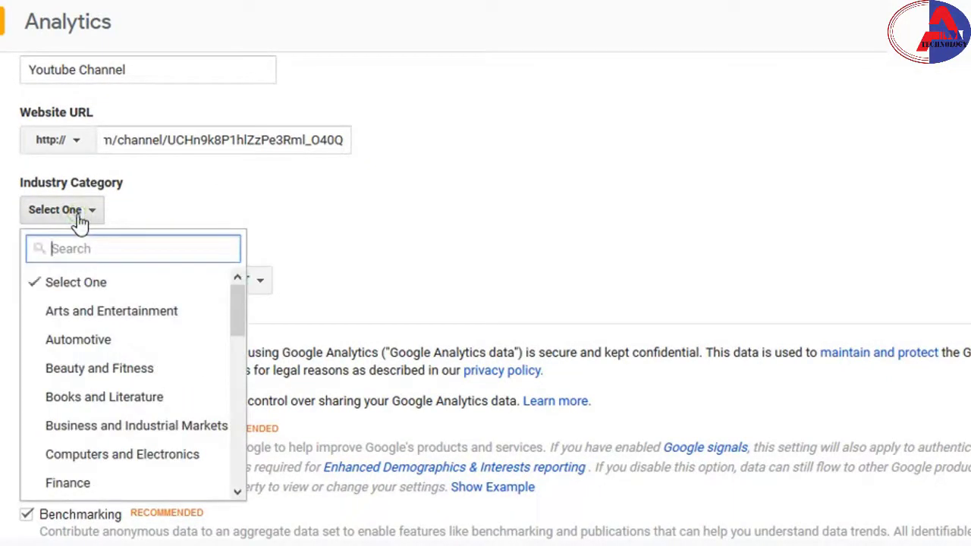
scroll(138, 421, "down", 3)
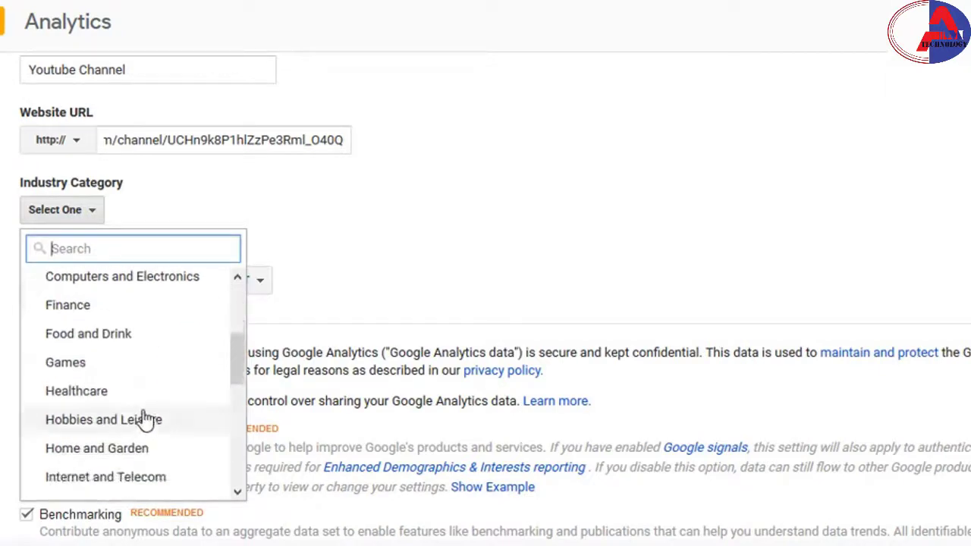
scroll(143, 414, "up", 1)
scroll(143, 414, "down", 1)
scroll(148, 409, "down", 2)
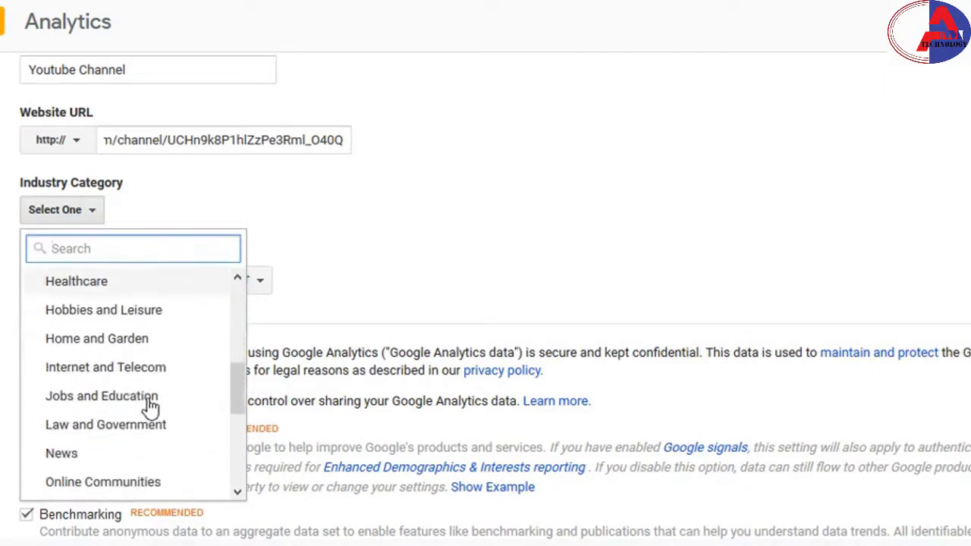
scroll(150, 405, "down", 2)
scroll(148, 395, "down", 2)
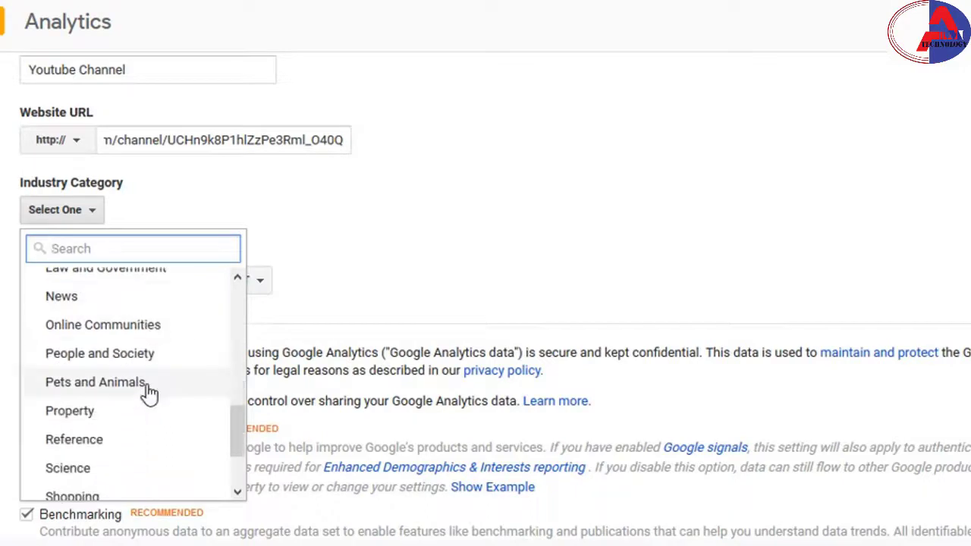
scroll(148, 398, "down", 3)
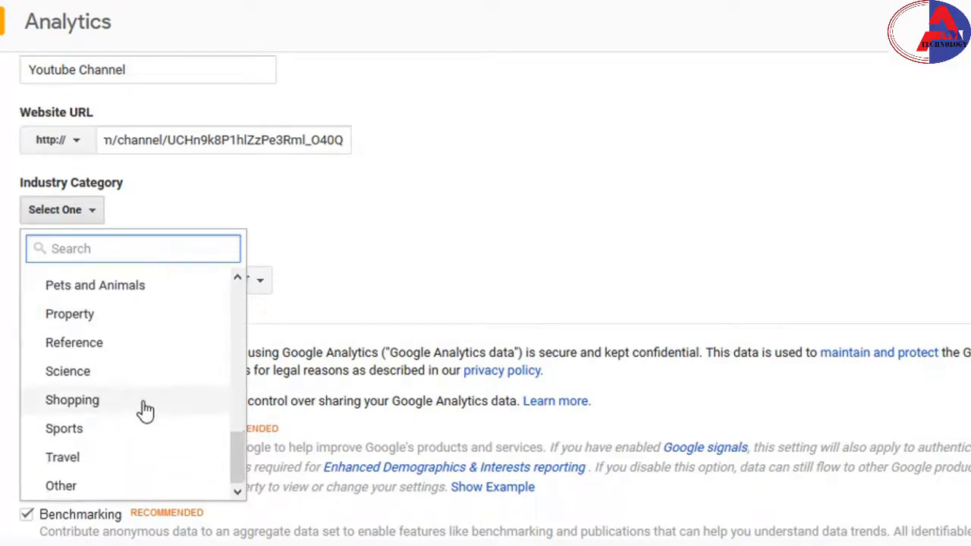
scroll(145, 409, "down", 2)
scroll(157, 288, "up", 3)
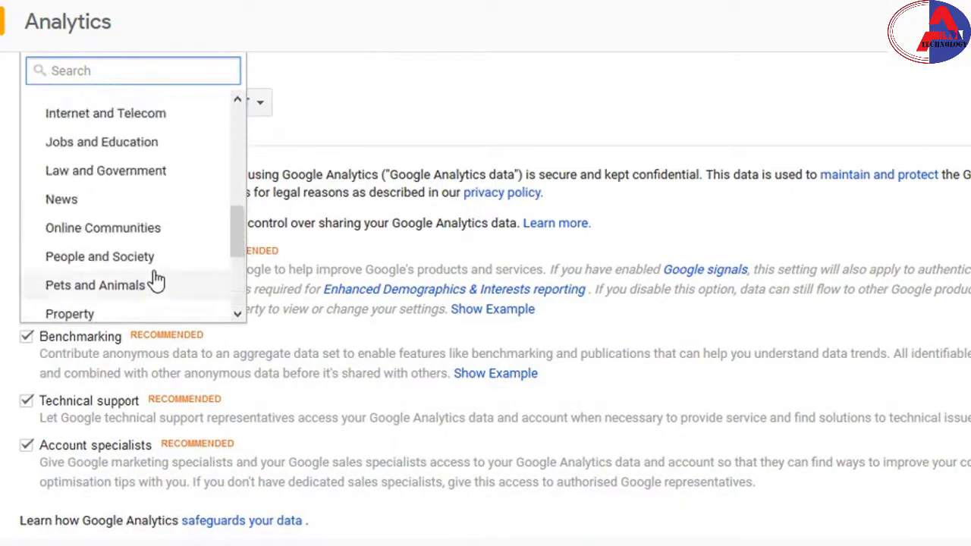
scroll(159, 228, "up", 3)
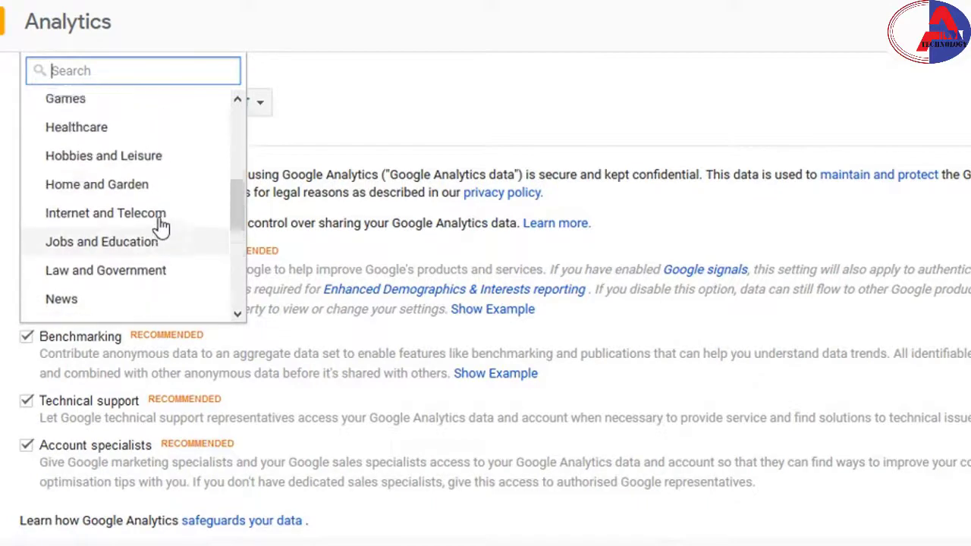
scroll(161, 226, "up", 5)
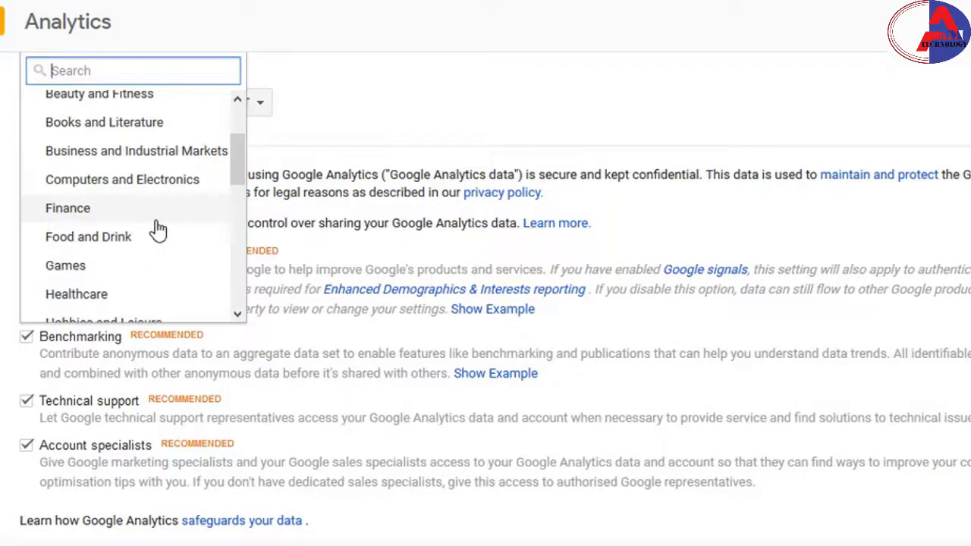
scroll(157, 230, "up", 3)
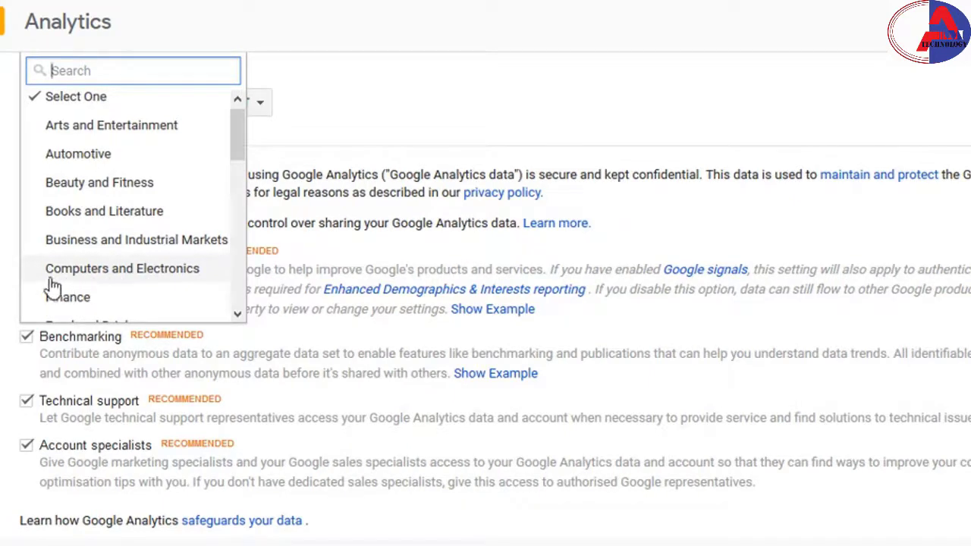
left_click(137, 278)
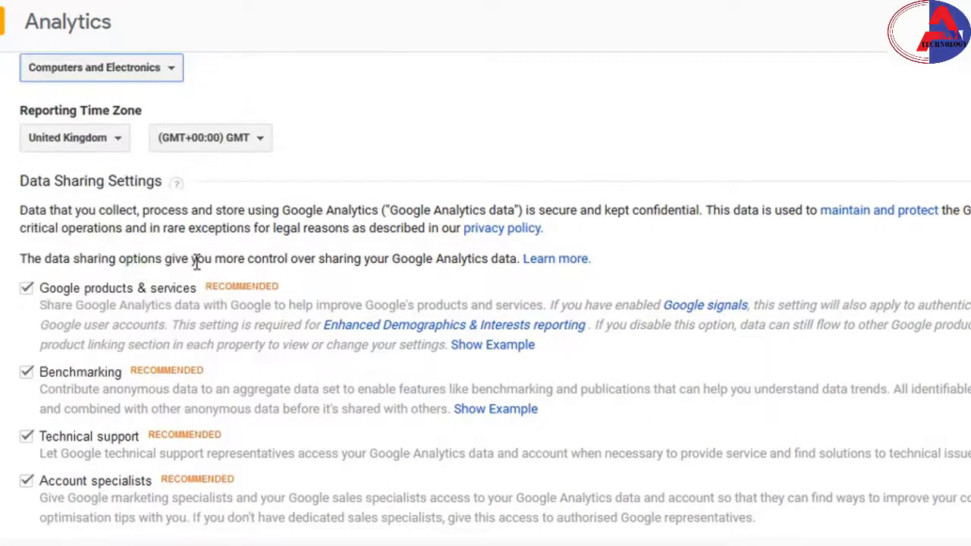
Set the reporting time zone country to Bangladesh
scroll(190, 263, "up", 2)
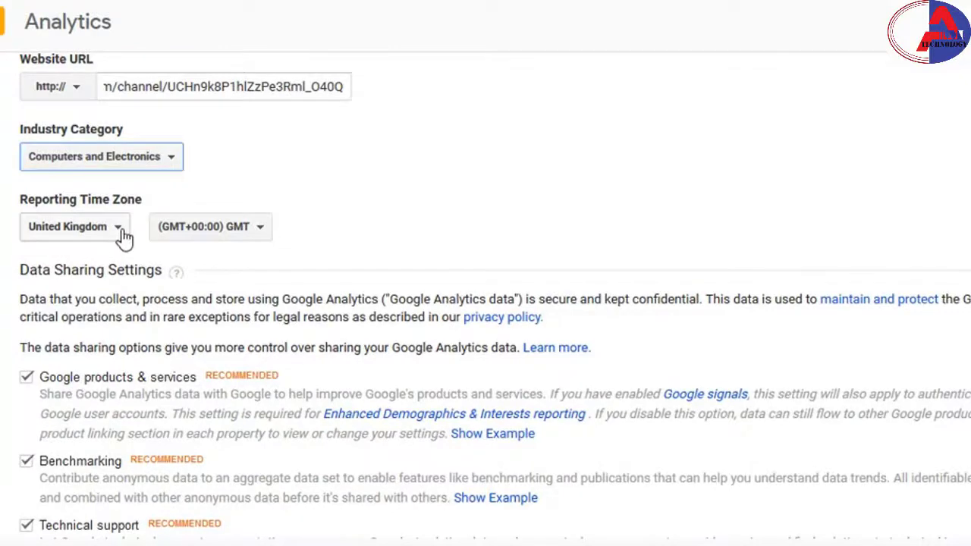
left_click(120, 231)
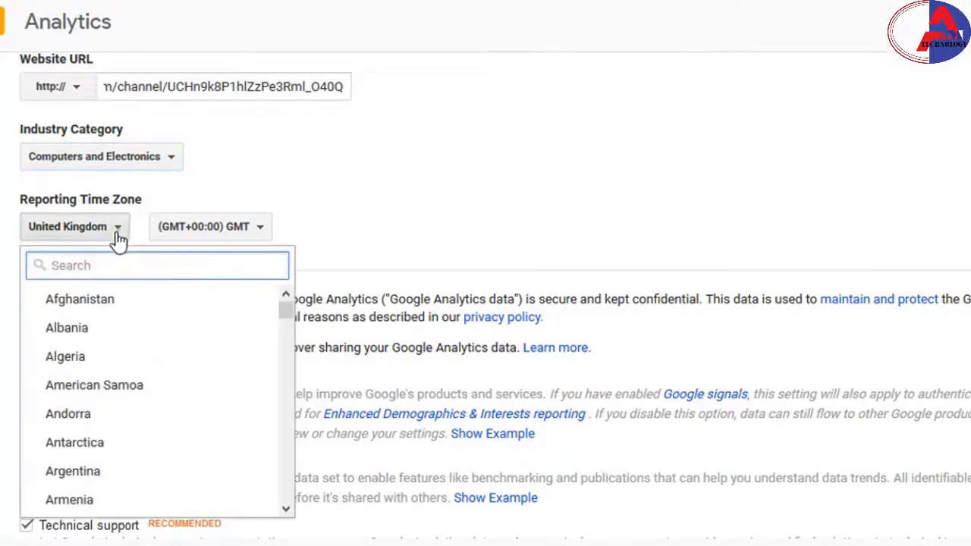
scroll(134, 417, "down", 3)
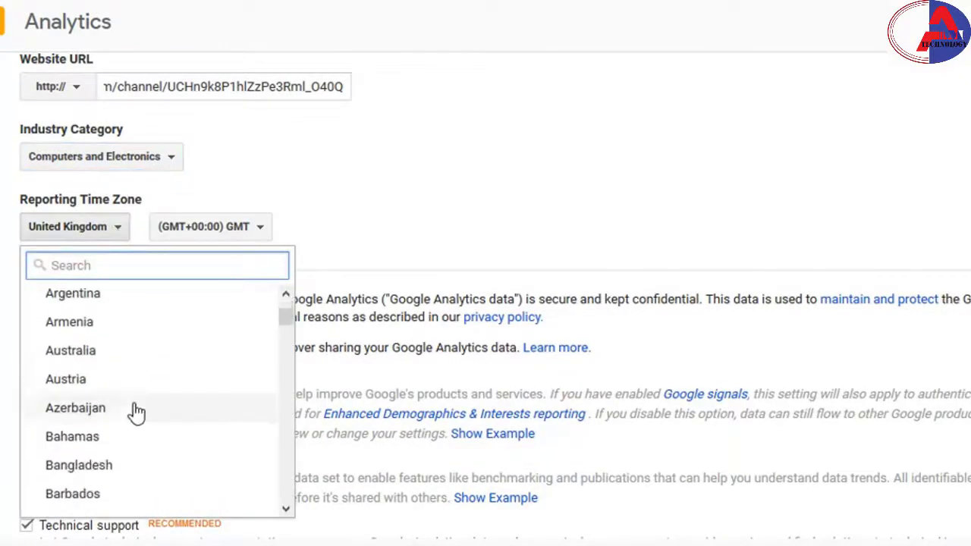
left_click(118, 465)
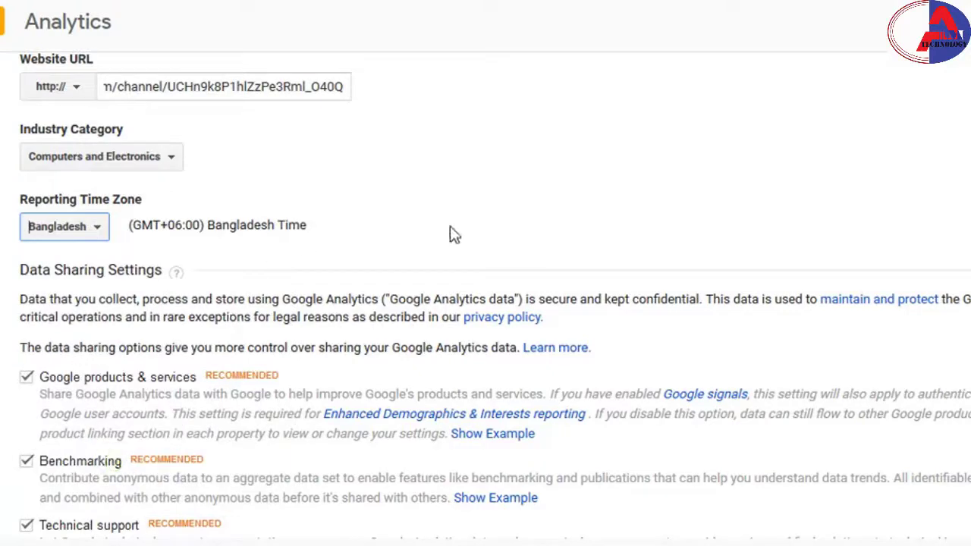
Keep all recommended data sharing options enabled and submit the account form to request the tracking ID
scroll(341, 258, "down", 3)
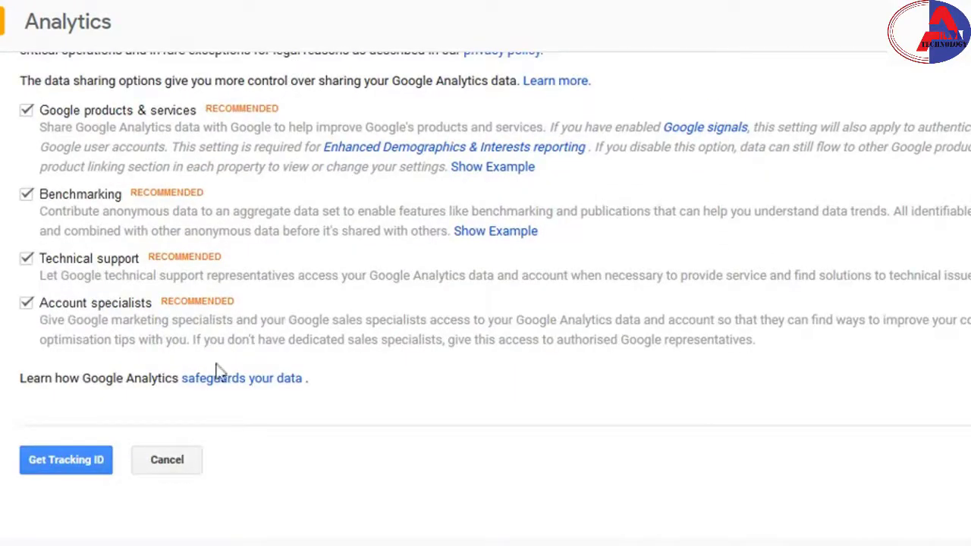
left_click(80, 468)
scroll(167, 265, "up", 3)
scroll(151, 273, "down", 3)
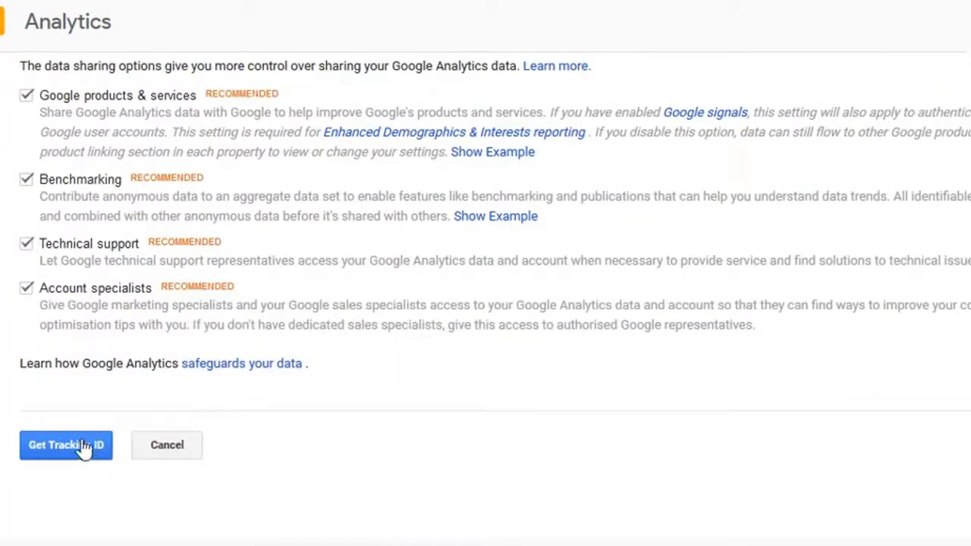
left_click(84, 448)
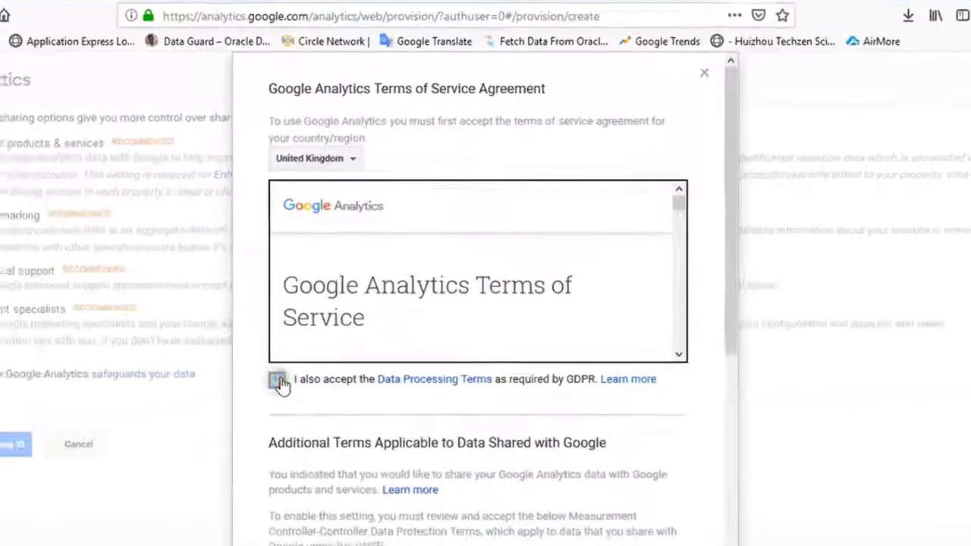
Accept the GDPR Data Processing Terms and the Measurement Controller-Controller Data Protection Terms, and agree to the Google Analytics service agreement
left_click(319, 362)
scroll(466, 256, "down", 15)
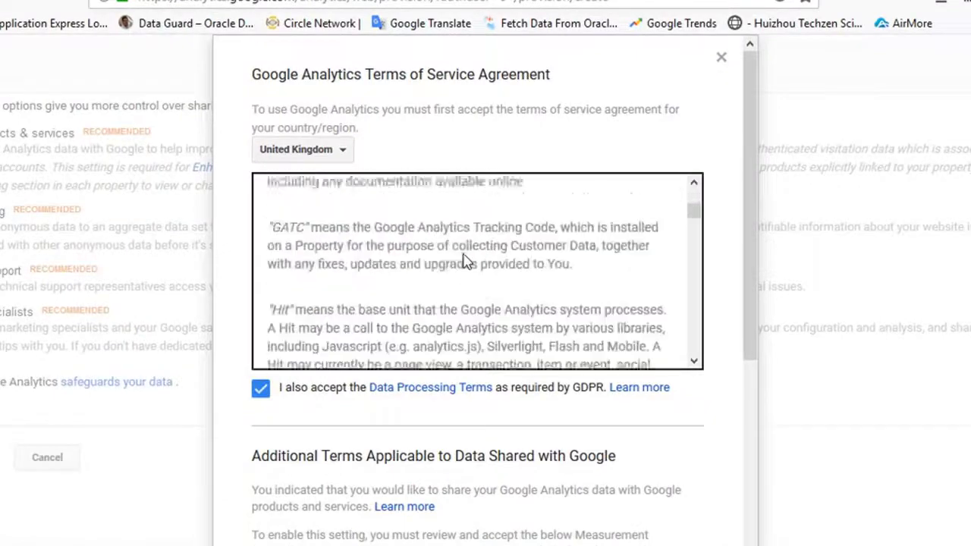
scroll(461, 260, "down", 15)
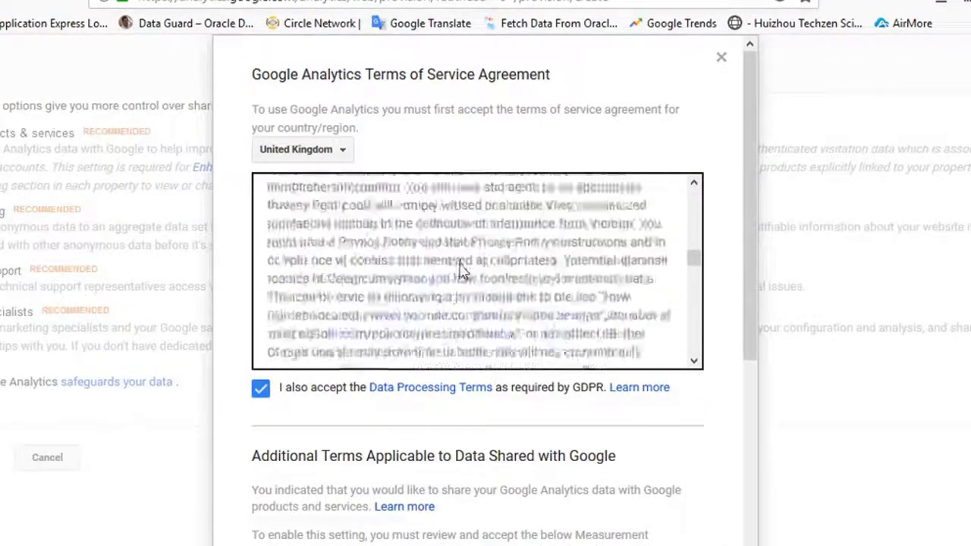
scroll(461, 278, "down", 15)
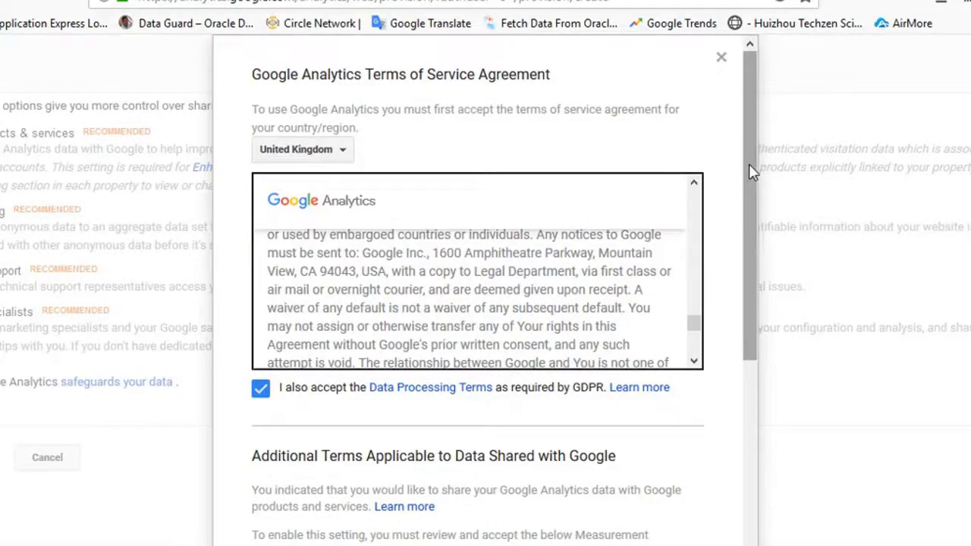
left_click_drag(750, 169, 730, 433)
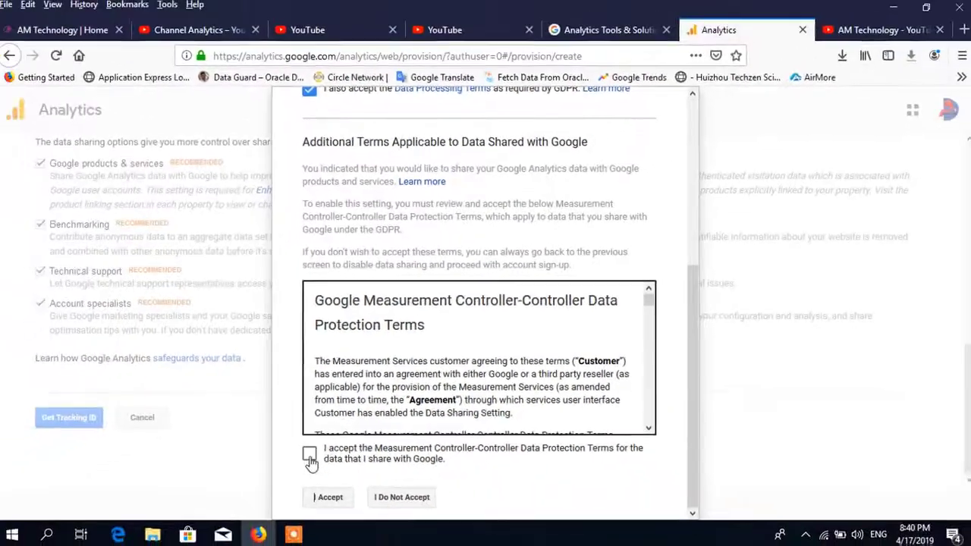
left_click(260, 524)
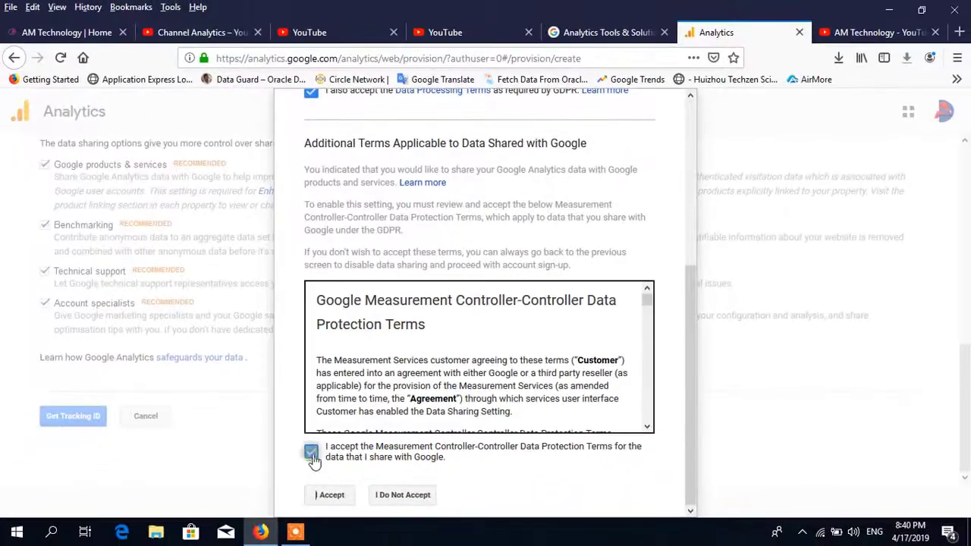
left_click(329, 497)
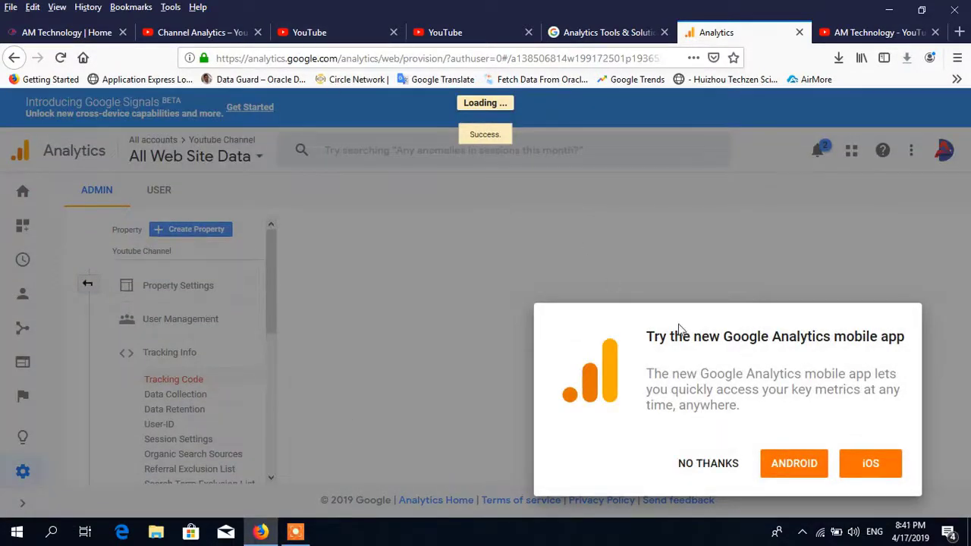
Decline the mobile app offer, dismiss the search tip, and copy the new property's tracking ID
left_click(708, 463)
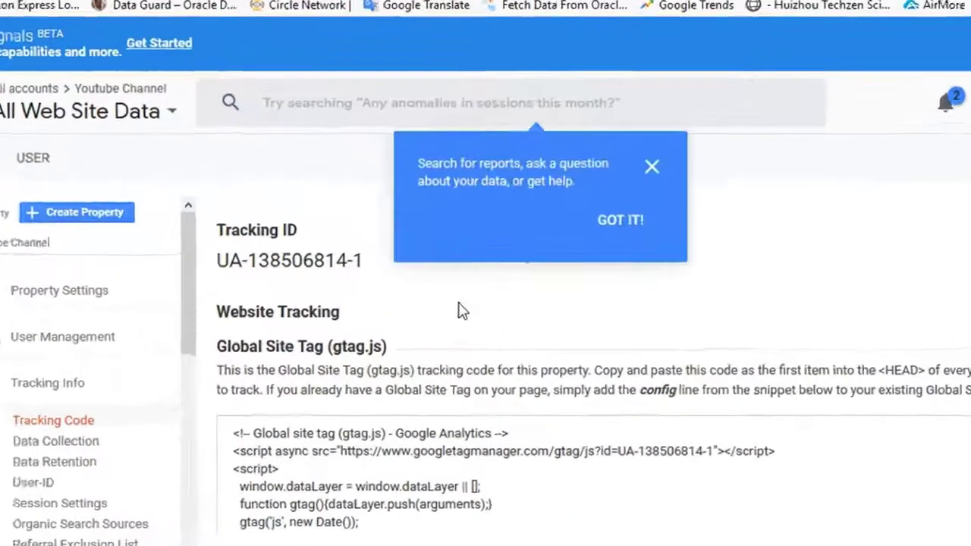
left_click(621, 222)
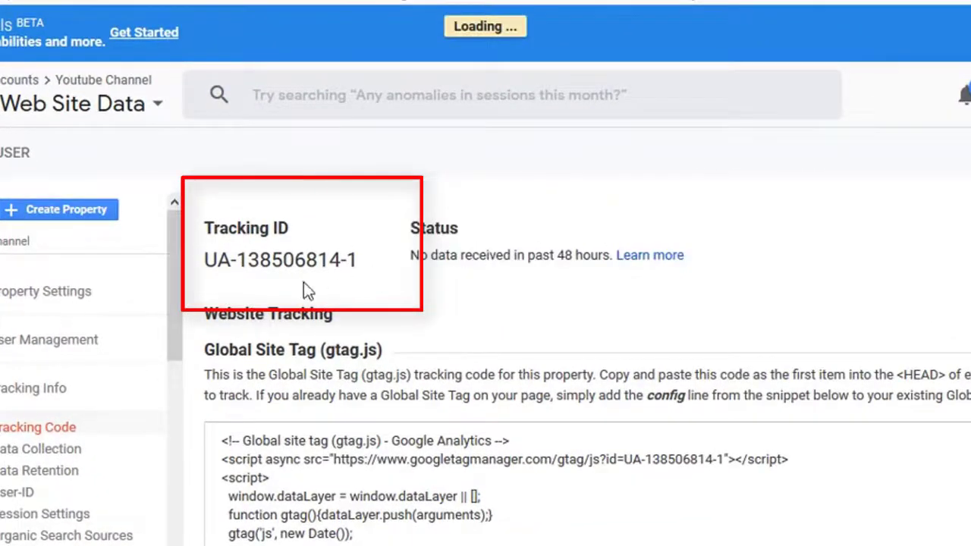
left_click_drag(206, 260, 352, 257)
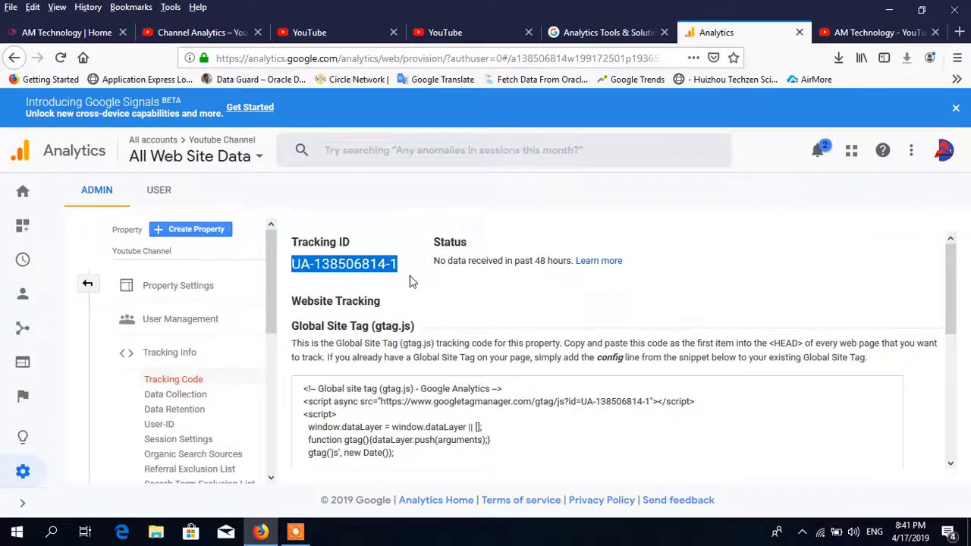
Switch to YouTube's advanced settings, paste the copied ID as the Google Analytics property tracking ID, and save the changes
left_click(453, 33)
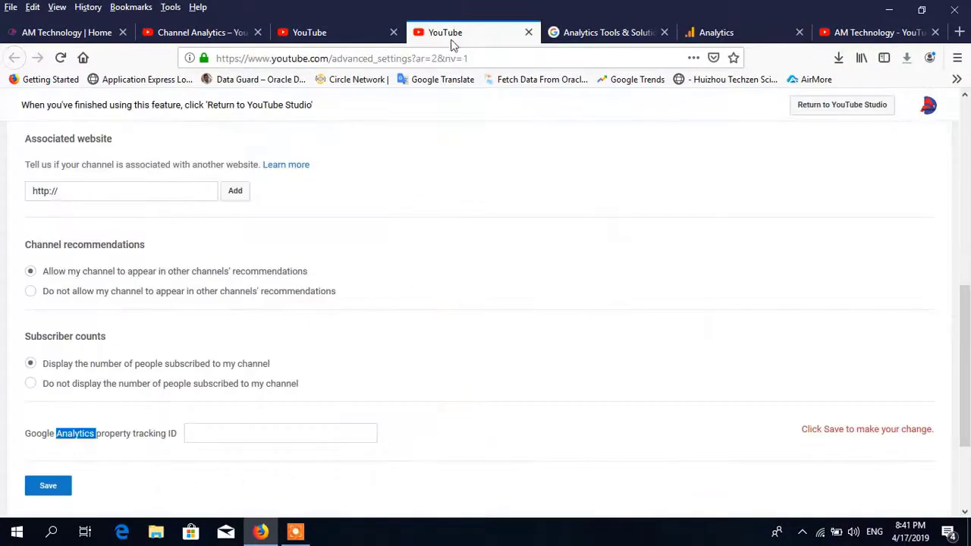
left_click(212, 431)
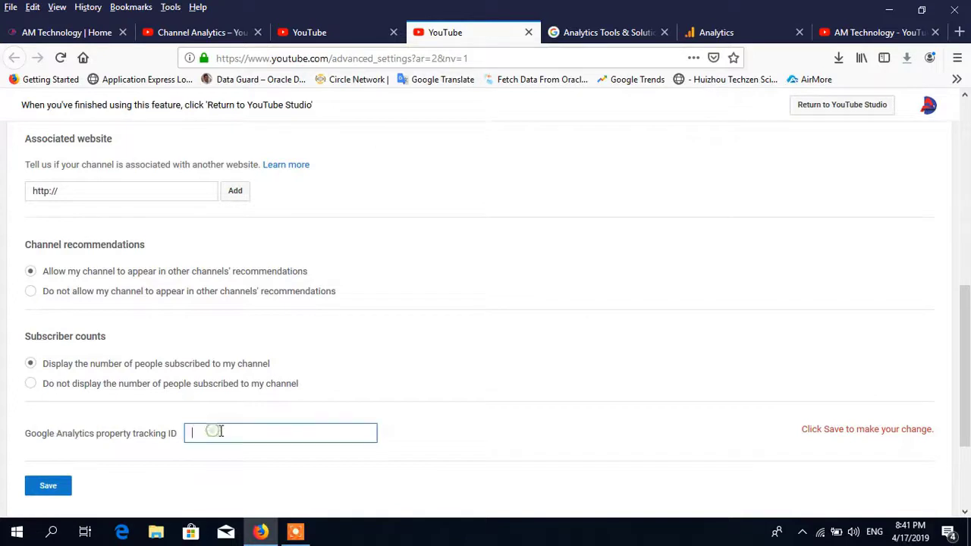
key("ctrl+v")
left_click(69, 492)
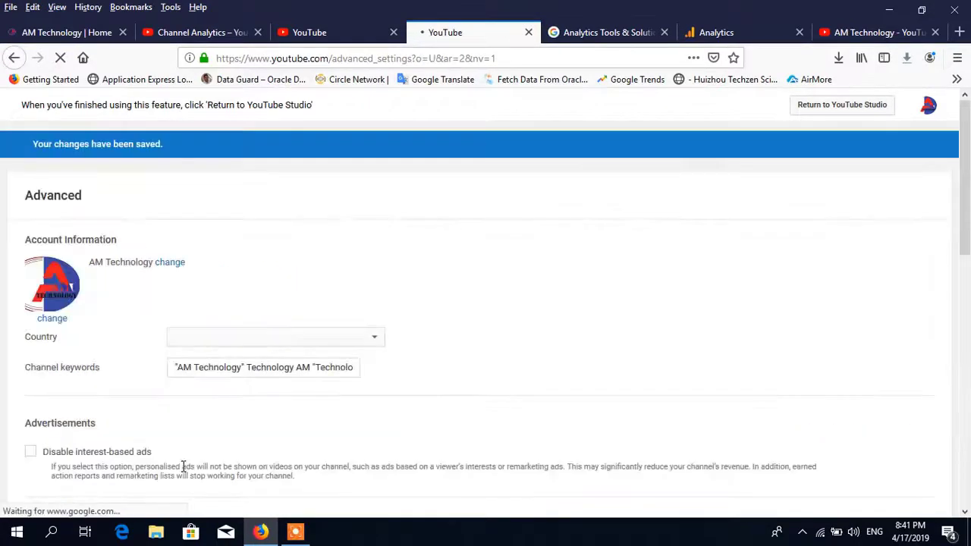
Check the saved Google Analytics property tracking ID in the advanced settings and reload the AM Technology channel page
scroll(203, 438, "down", 10)
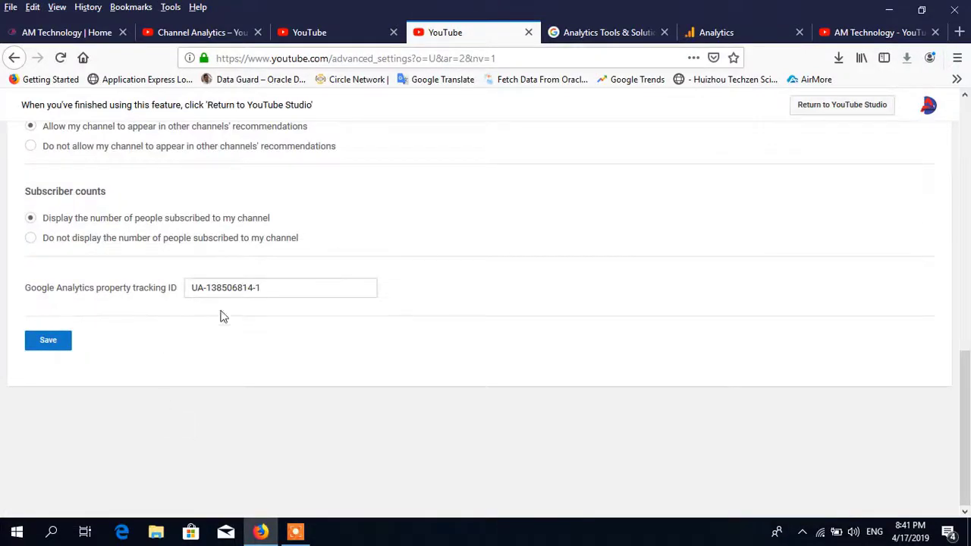
scroll(424, 329, "up", 10)
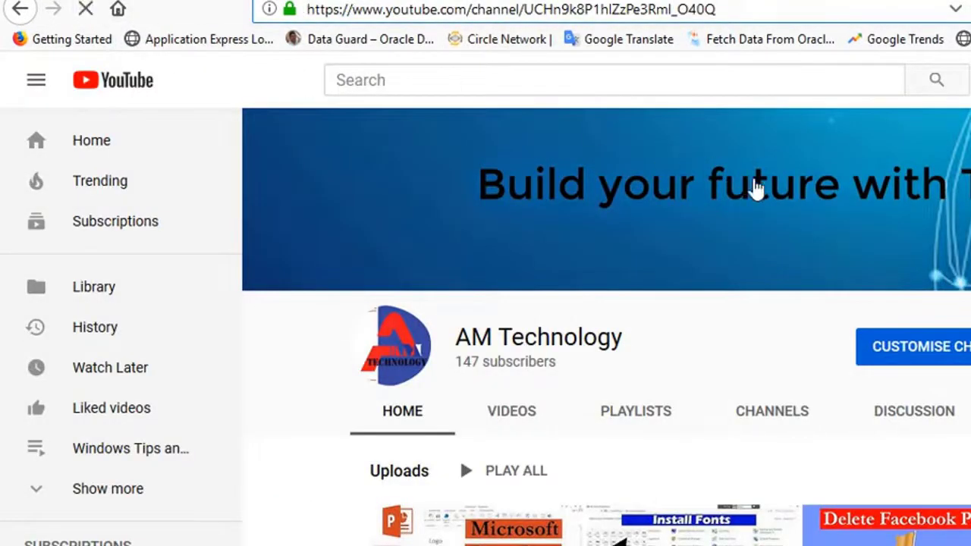
key("Return")
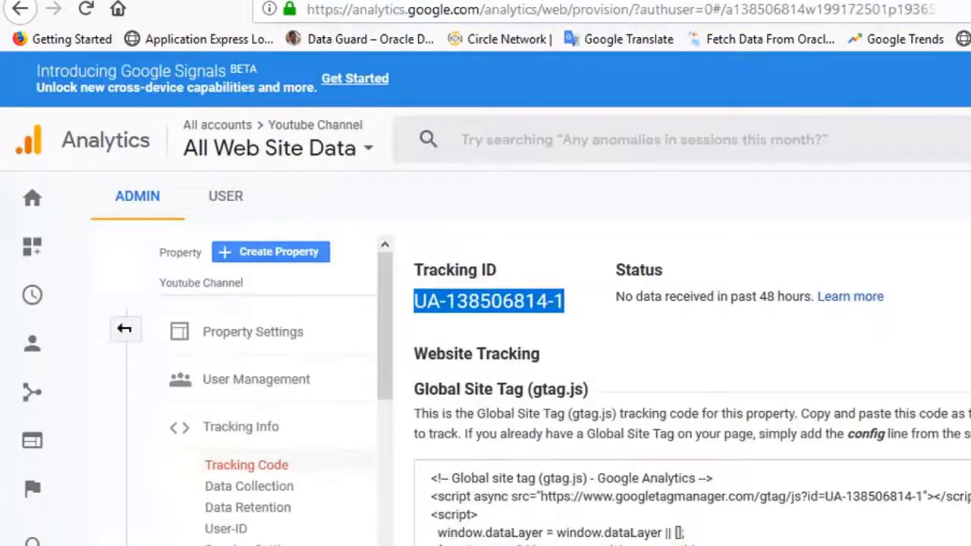